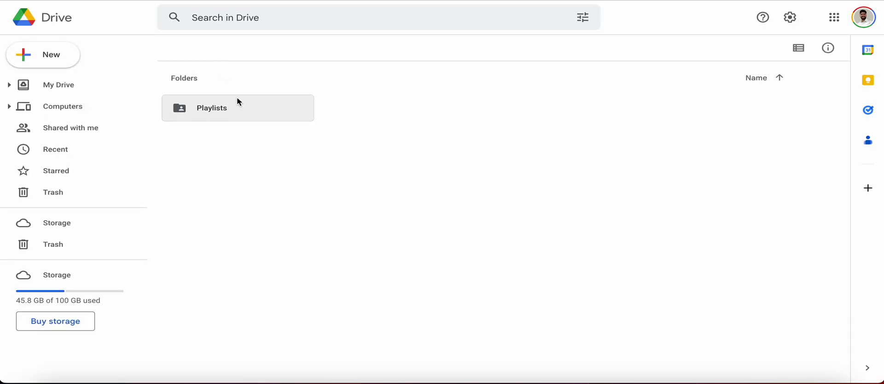
Open the Playlists folder in My Drive to reach the interview preparation document
double_click(250, 110)
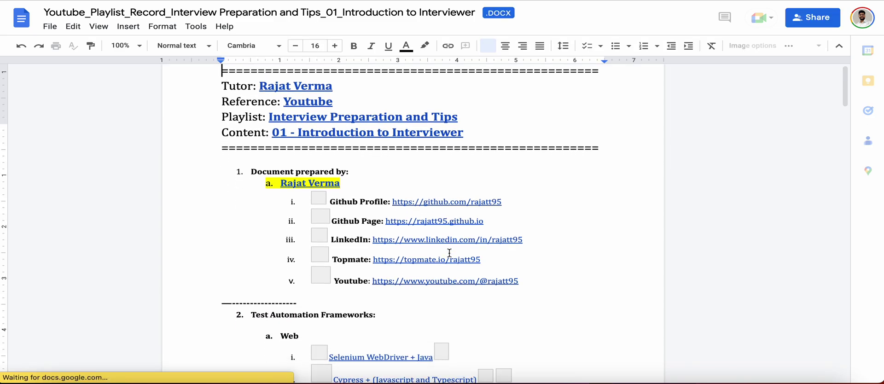
Scroll down to the 01_Introduction to Interviewer section with its empty Points item a
scroll(449, 252, "down", 15)
scroll(449, 252, "down", 10)
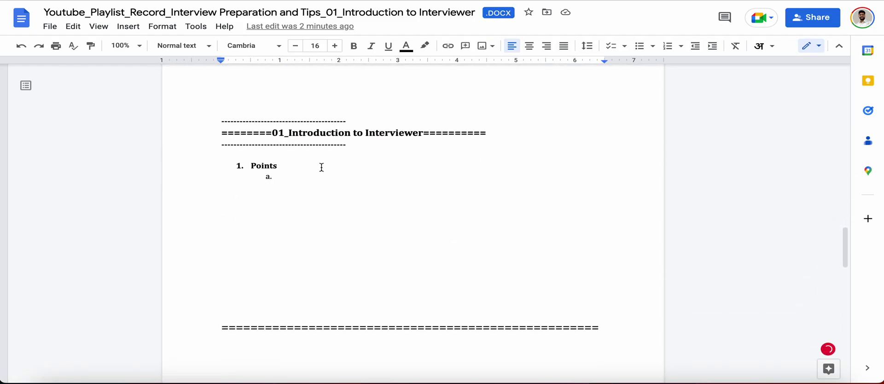
Write item a as 'Wish him/her - Morning/Afternoon/Evening', correcting the typos
left_click(322, 166)
left_click(296, 177)
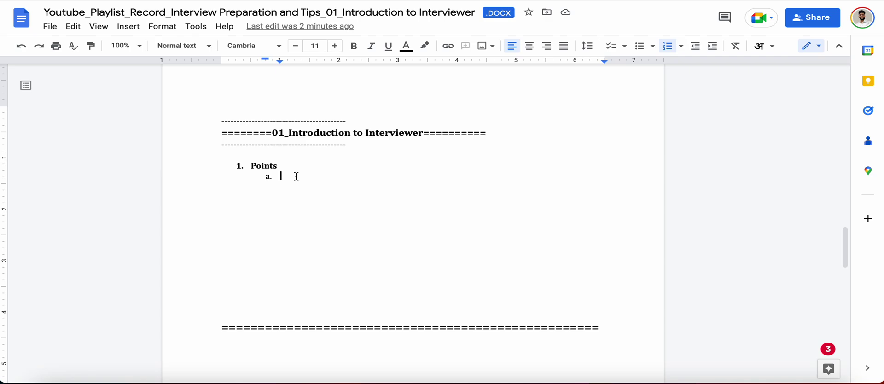
type("Wish ")
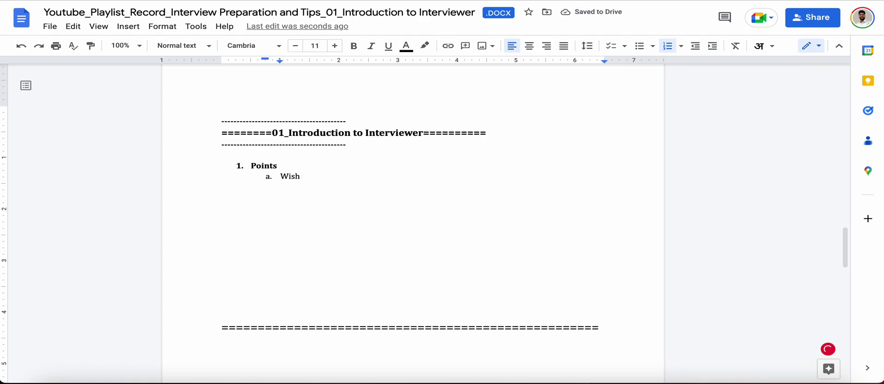
type("him/her")
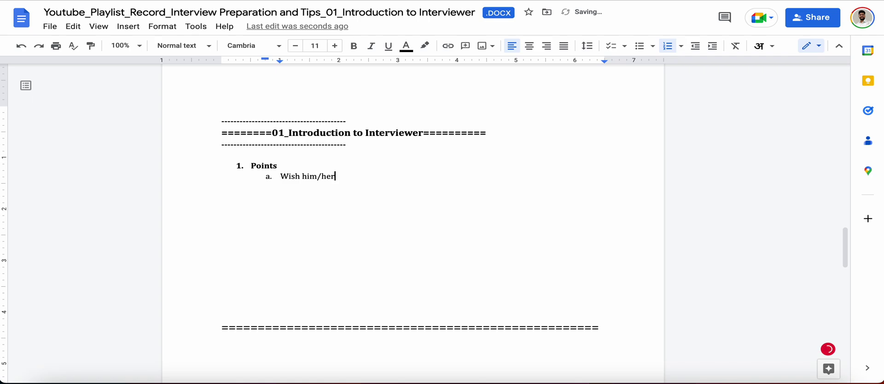
type(" - G")
key("BackSpace")
type("Mrning")
left_click(353, 176)
type("o")
key("Right")
key("Right")
key("Right")
key("Right")
key("Right")
type("/Afte")
key("BackSpace")
key("BackSpace")
key("BackSpace")
type("fternoon")
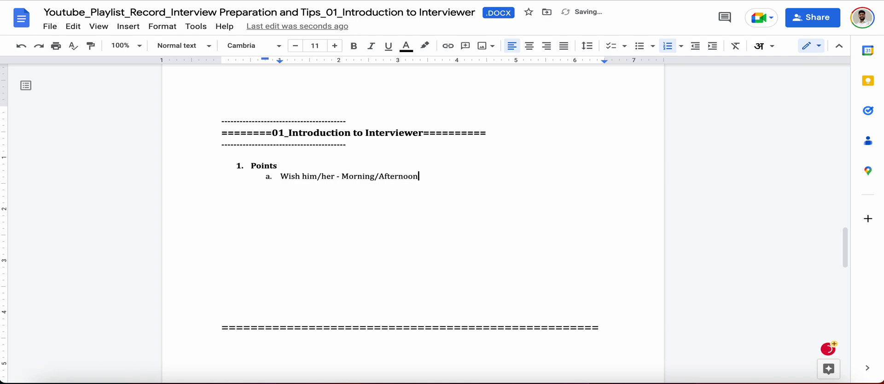
type("/Evenein")
key("BackSpace")
Add items b 'Started working when - Yaar' and c 'Currently, Client name', fixing the Currently typo
key("Return")
type("Starte")
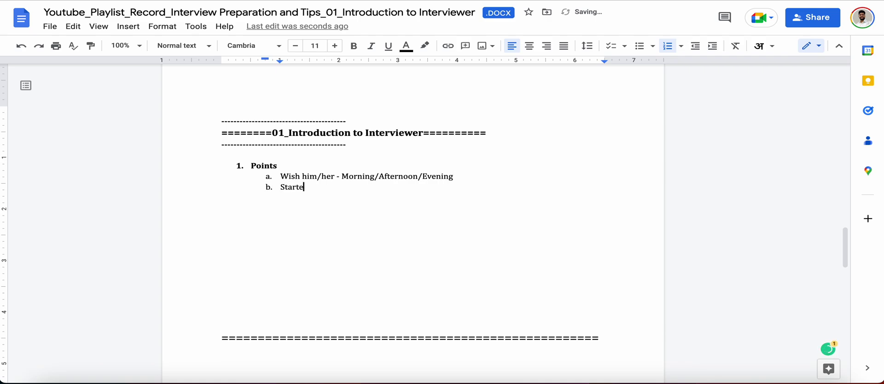
type("d working")
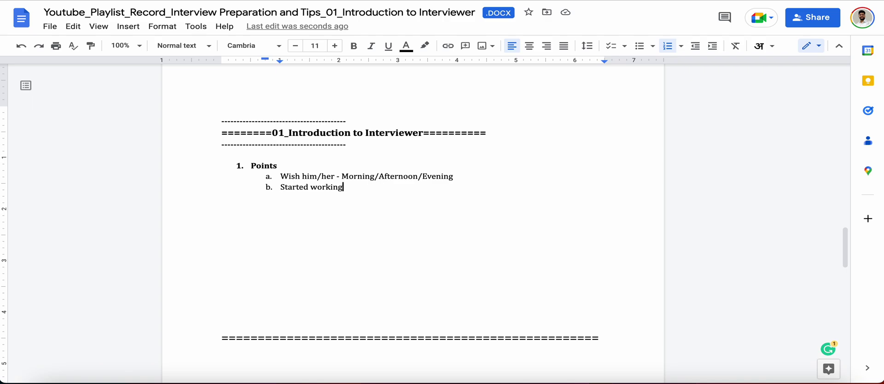
type("when")
type(" - Ya")
type("a")
type("r")
key("Return")
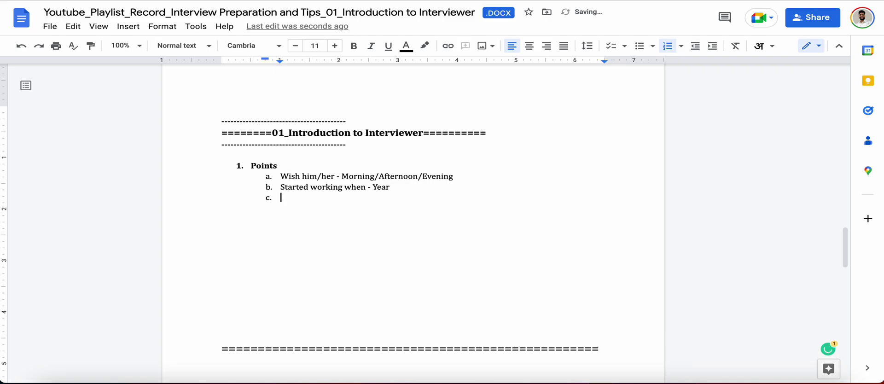
type("Currebtly,")
key("BackSpace")
key("BackSpace")
key("Left")
key("Left")
key("Left")
key("BackSpace")
type("n")
key("End")
key("Left")
key("Left")
key("Left")
key("BackSpace")
key("End")
type(", Client name")
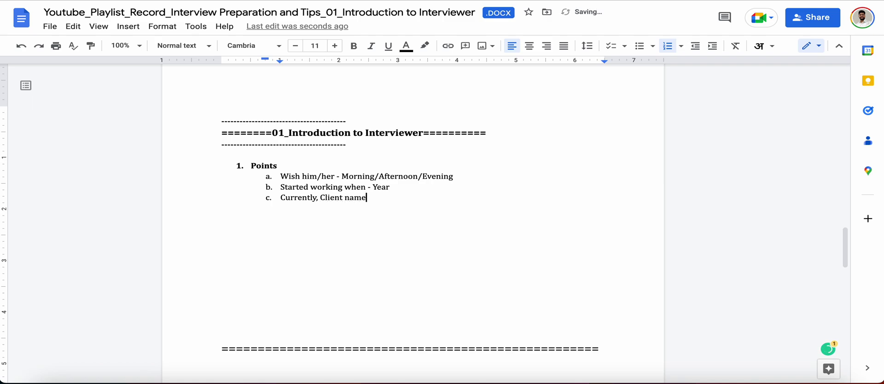
End item c with '?', then add d 'Product/Application information' and e 'Working methodlogy'
key("Return")
key("Left")
type("?")
key("Return")
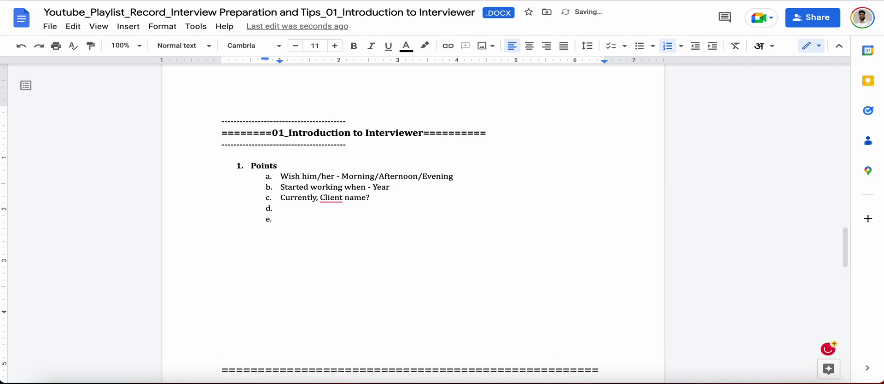
type("Product")
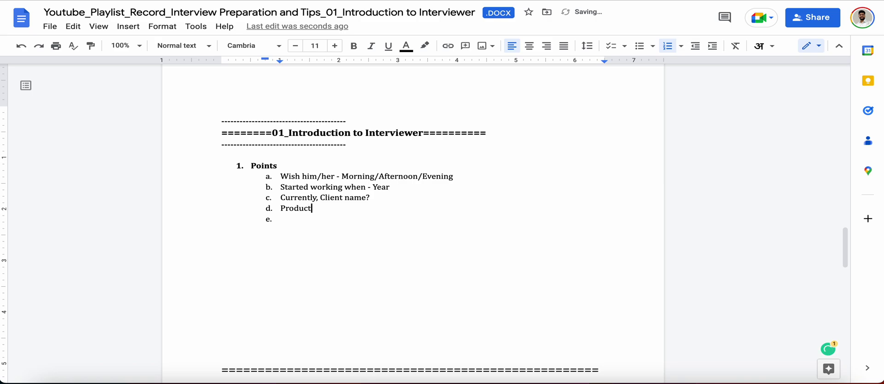
type("/Application information")
key("Return")
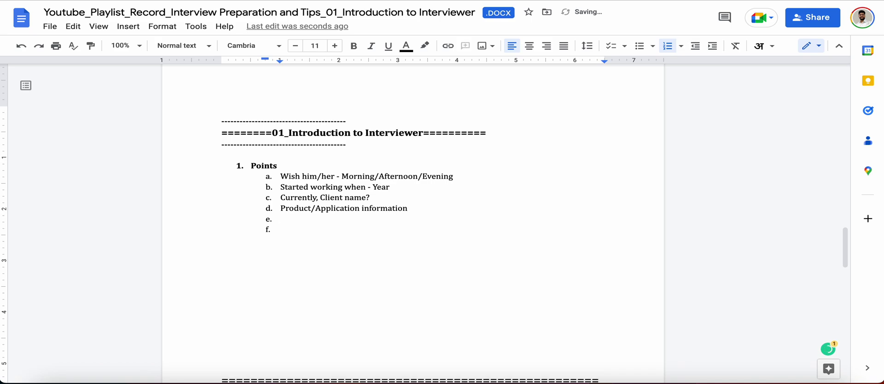
type("Working me")
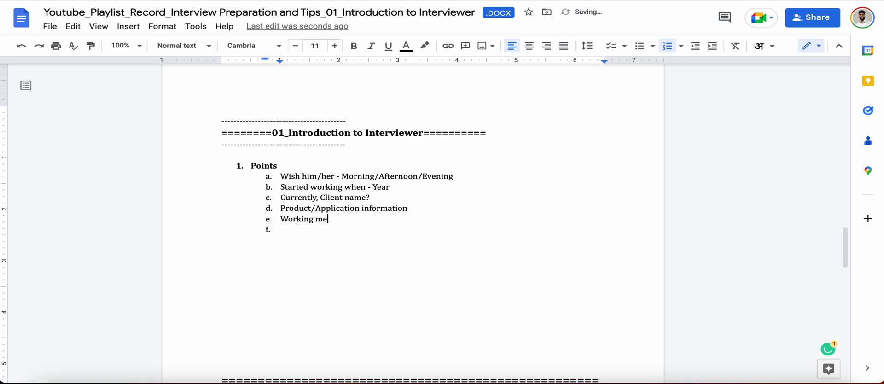
type("thodlogy")
Correct 'methodlogy' to 'methodology' in item e
left_click(348, 218)
type("o")
left_click(344, 219)
type("o")
key("End")
Add a Meetings sub-item, then item f 'Tools' with a 'Project management' sub-item
key("Return")
key("Tab")
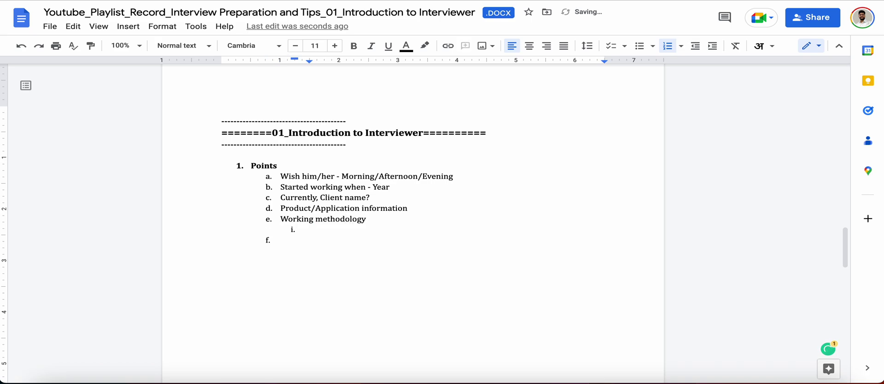
type("Meetings")
key("Return")
key("shift+Tab")
type("Tools")
key("Return")
key("Tab")
type("Project mana")
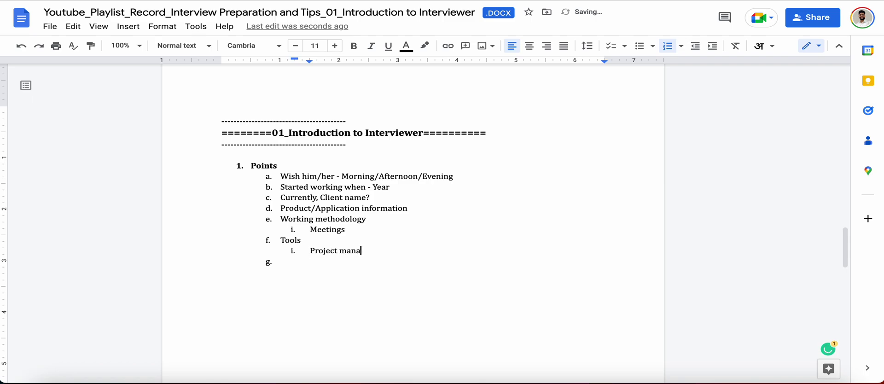
type("gement")
key("Return")
key("shift+Tab")
Add items g 'Your roles and responsibilities' and h 'Tools and Technologies'
type("Your rol")
type("es and re")
type("sponsilib")
key("BackSpace")
key("BackSpace")
key("BackSpace")
key("BackSpace")
type("ibilities")
key("Return")
type("Tool and")
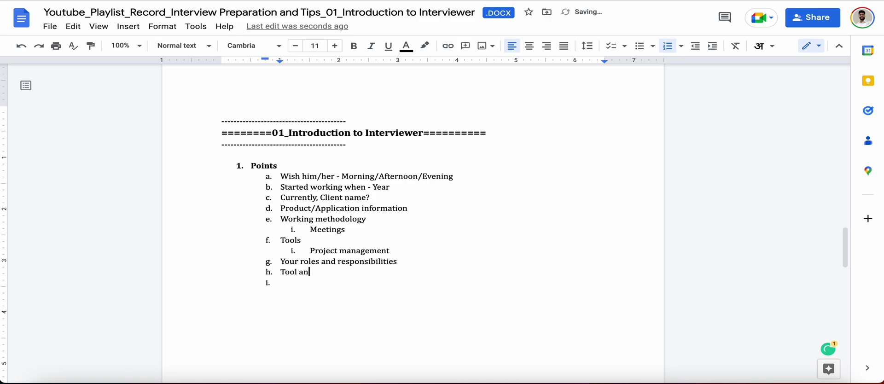
key("Left")
key("Left")
type("s")
key("Down")
key("Left")
type("Technologies")
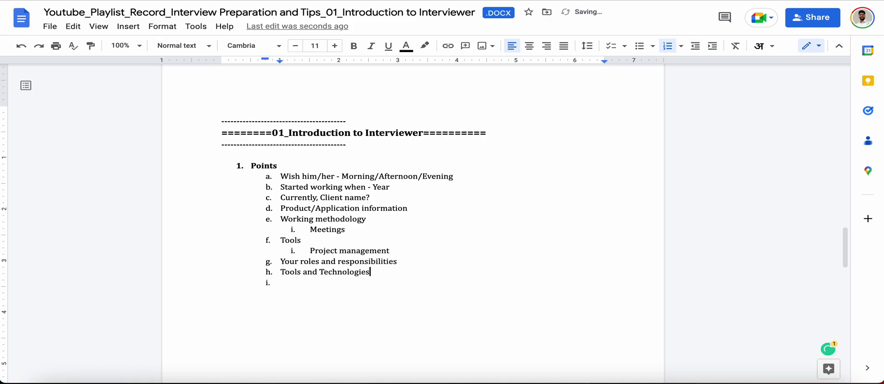
Add items i 'Libraries' and j 'Reporting to Client'
key("Return")
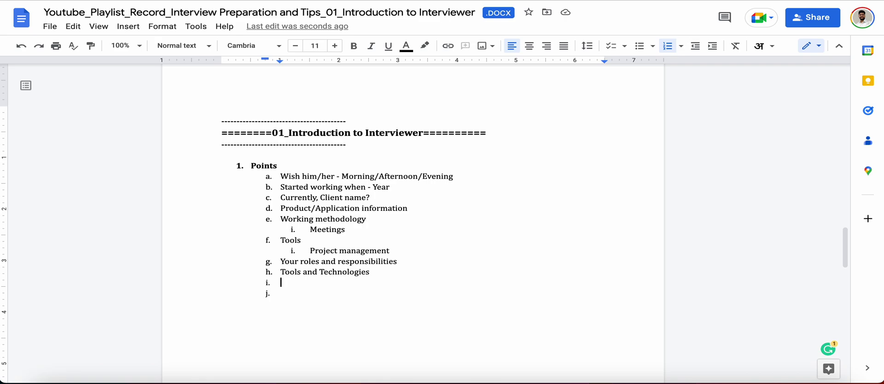
type("Librarie")
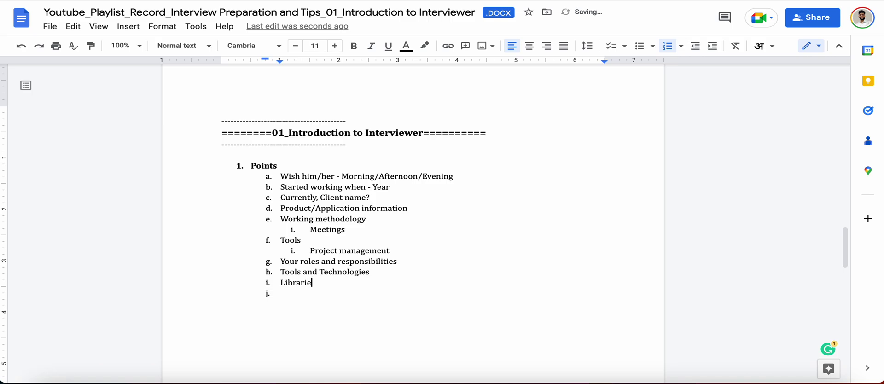
type("s")
key("Return")
type("Reporting")
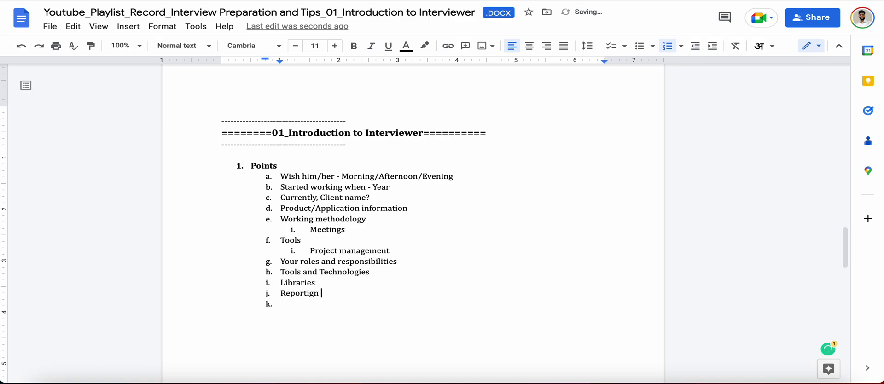
key("BackSpace")
key("BackSpace")
type("ng to Client")
Add item k 'CI/CD' (changed from VCS) and end the numbered list below it
key("Return")
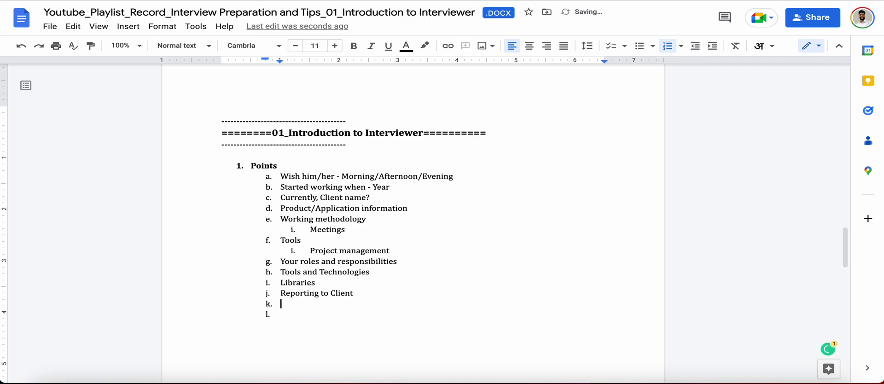
type("VCS")
key("Left")
key("Left")
key("Left")
type("CI")
key("Delete")
type("/")
key("End")
key("BackSpace")
type("D")
key("Down")
key("BackSpace")
scroll(310, 198, "down", 1)
Select the whole Points list from 'Wish' through CI/CD, then deselect it
left_click(281, 146)
left_click_drag(282, 146, 339, 282)
left_click(339, 282)
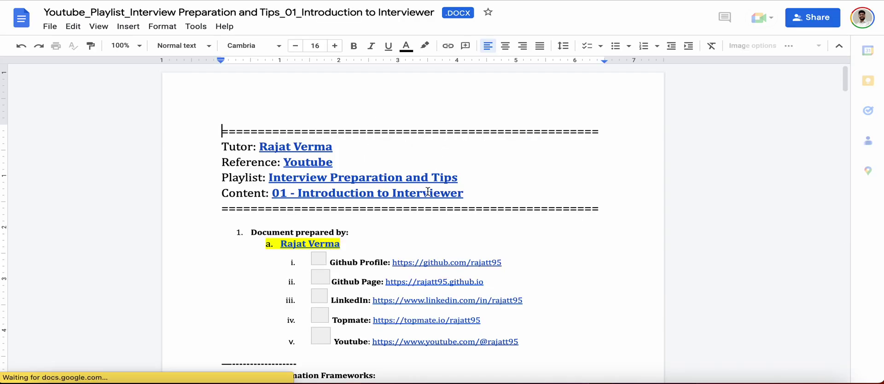
scroll(427, 192, "down", 15)
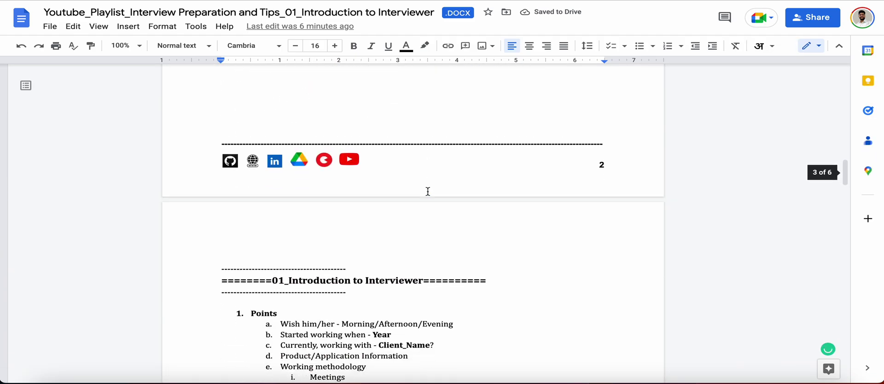
scroll(428, 191, "down", 11)
scroll(427, 192, "up", 5)
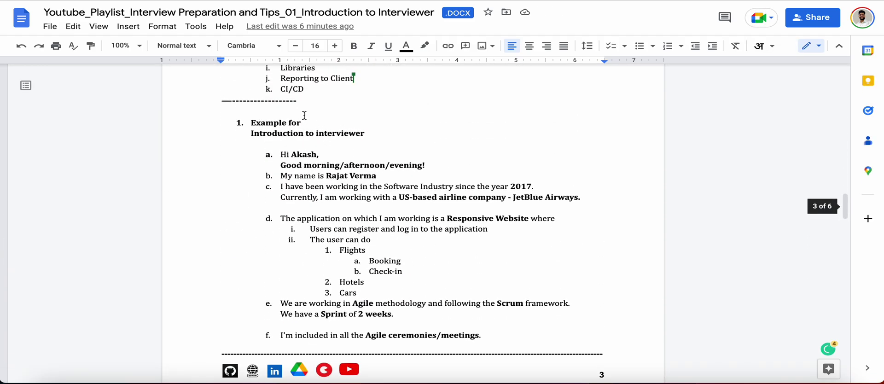
Highlight the 'Example for Introduction to interviewer' heading, then scroll to the sample answers
left_click_drag(222, 101, 224, 208)
left_click(323, 169)
scroll(365, 186, "down", 1)
scroll(365, 185, "down", 2)
scroll(365, 186, "down", 1)
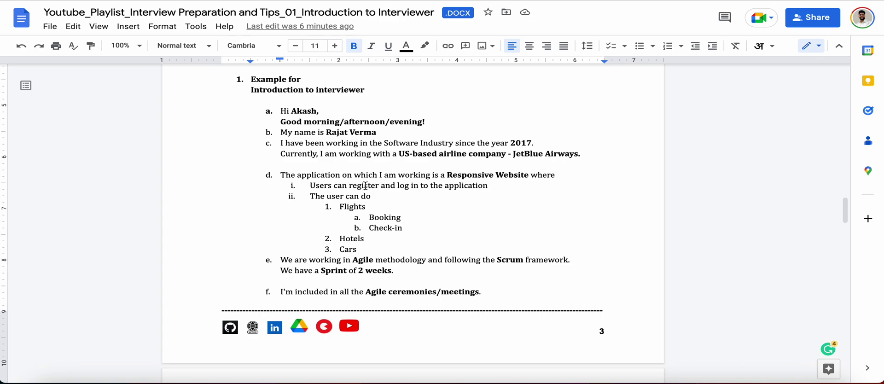
Highlight the greeting line, the Software Industry experience since 2017, and JetBlue Airways
double_click(298, 113)
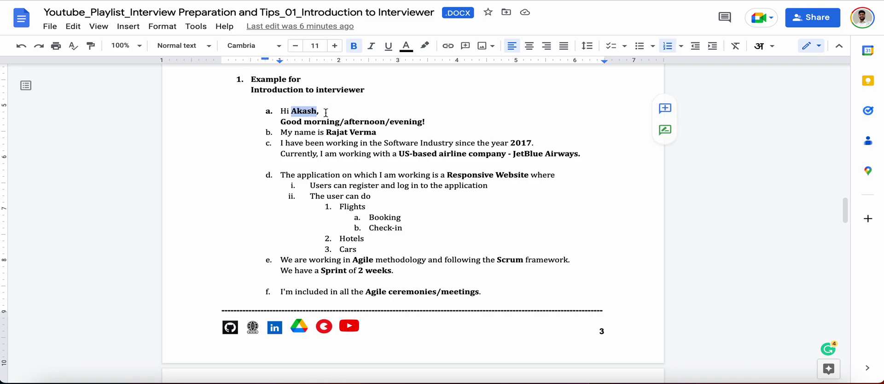
left_click_drag(281, 111, 325, 108)
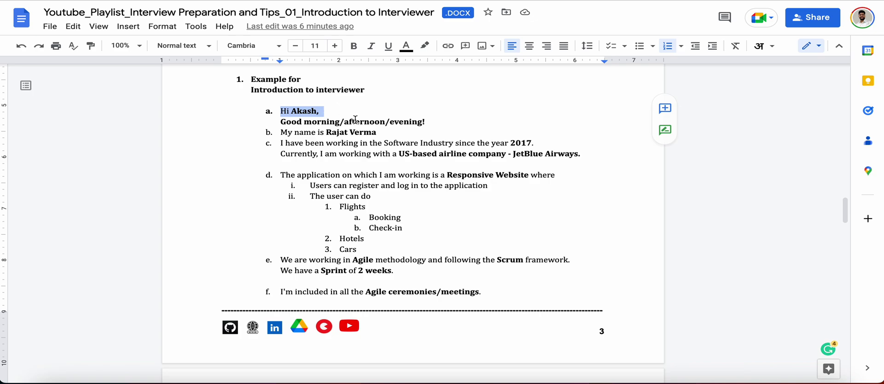
left_click_drag(372, 142, 476, 141)
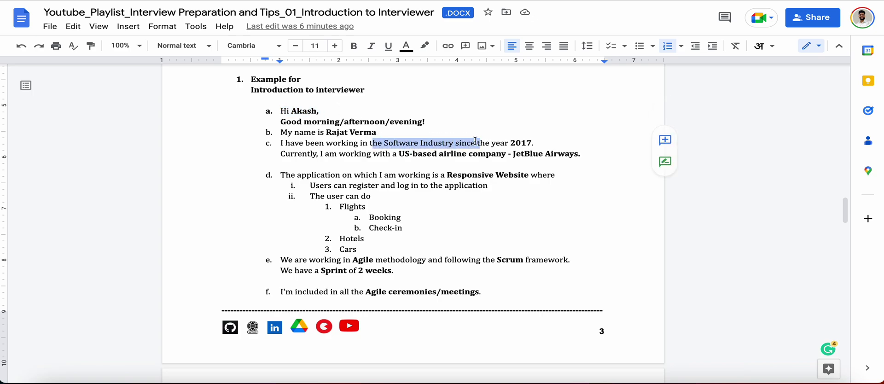
left_click(523, 140)
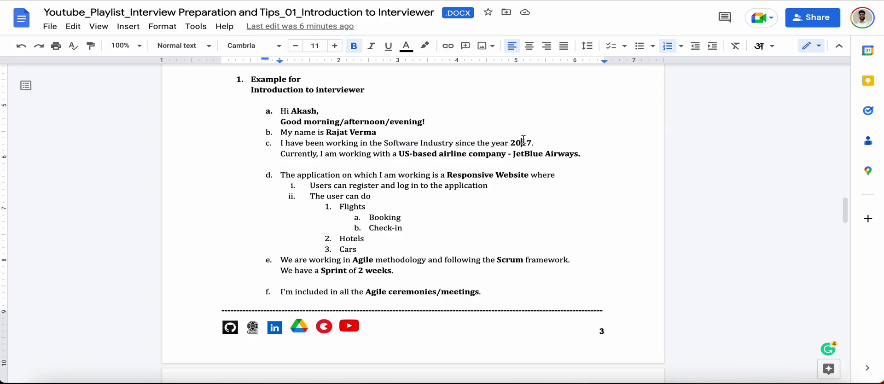
left_click_drag(516, 153, 576, 153)
left_click(463, 166)
Highlight Responsive Website, the register and log in line, Flights, Check-in, Hotels and Cars in item d
scroll(463, 167, "down", 1)
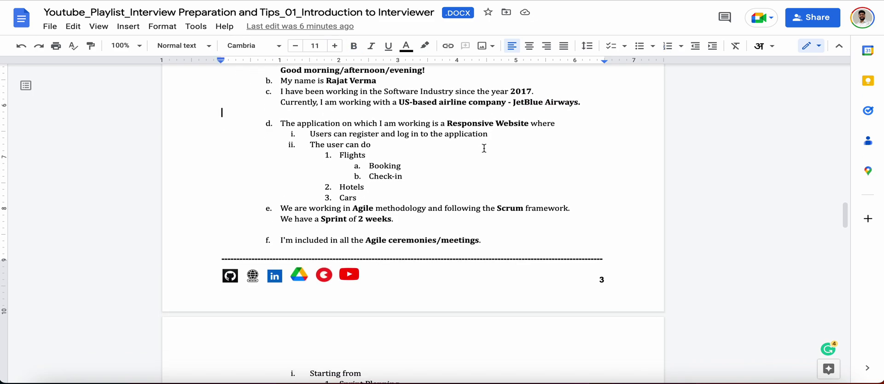
left_click_drag(446, 123, 529, 127)
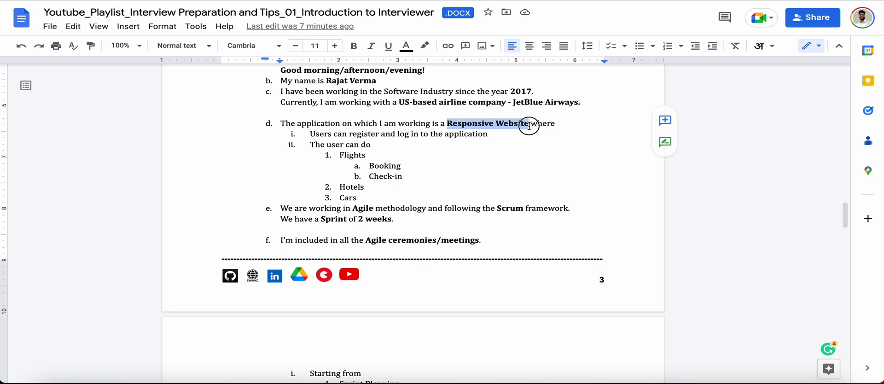
left_click_drag(529, 127, 529, 126)
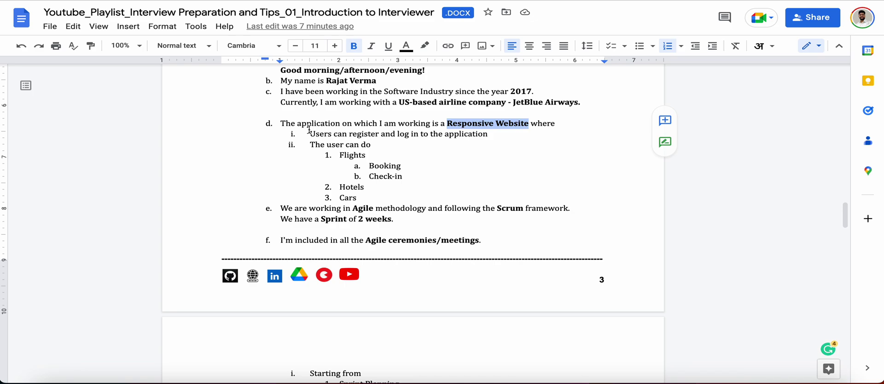
left_click_drag(309, 130, 468, 132)
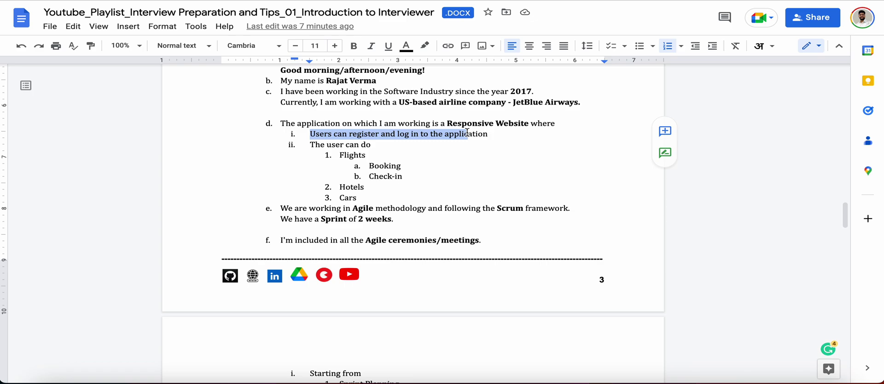
double_click(360, 155)
left_click(371, 171)
left_click_drag(371, 172, 412, 176)
double_click(360, 187)
double_click(346, 198)
left_click(376, 193)
Highlight Agile, Scrum, Sprint and weeks, and the whole item e sentence
scroll(383, 192, "down", 1)
scroll(383, 192, "down", 1)
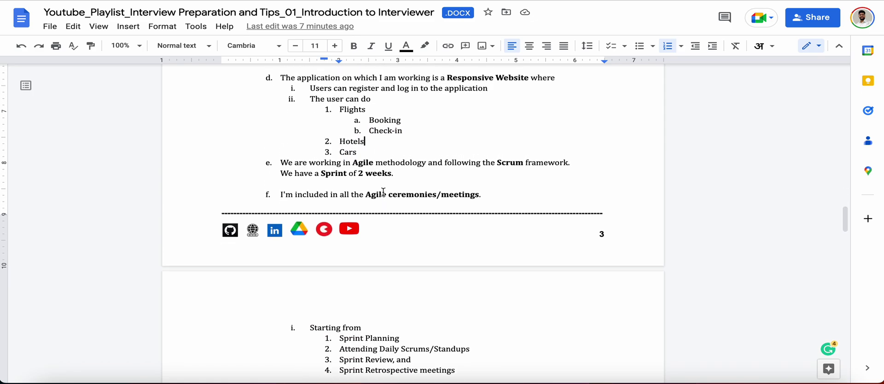
double_click(359, 162)
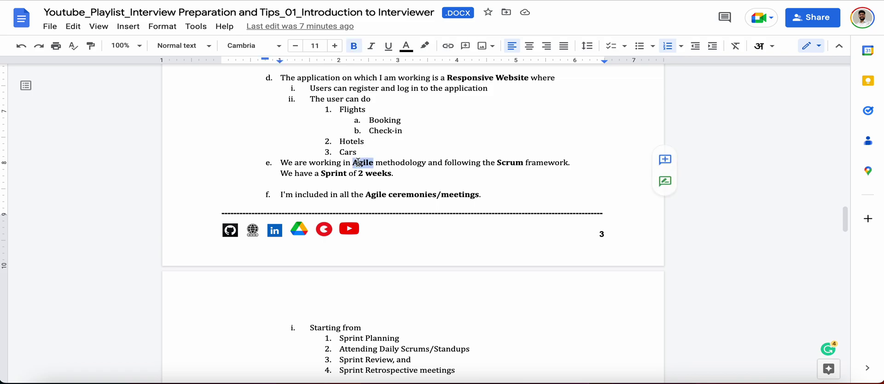
double_click(514, 162)
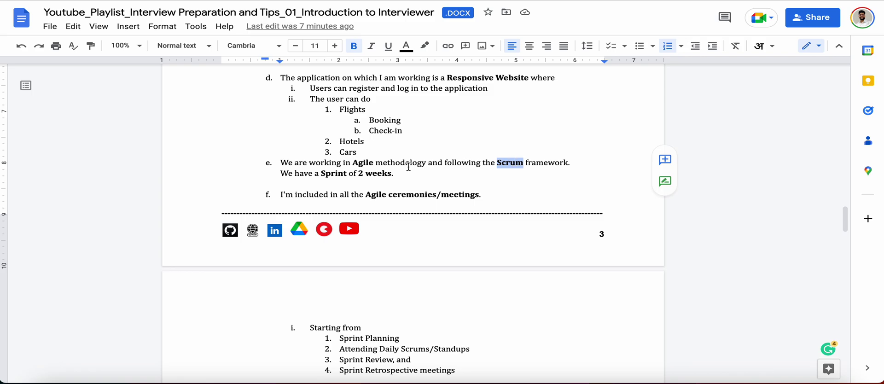
double_click(327, 174)
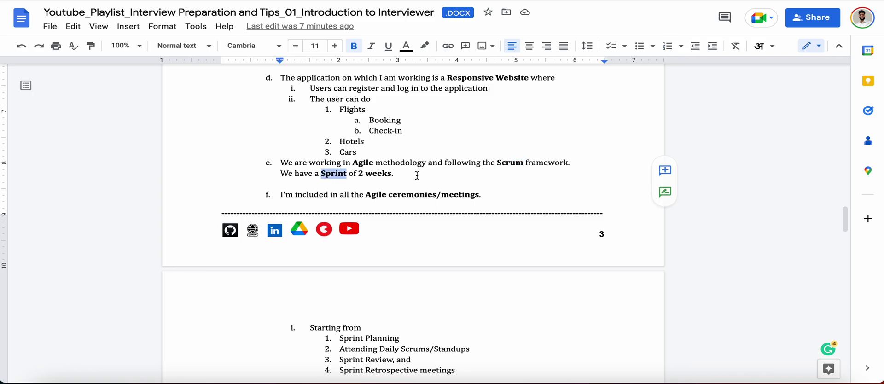
double_click(376, 172)
triple_click(376, 172)
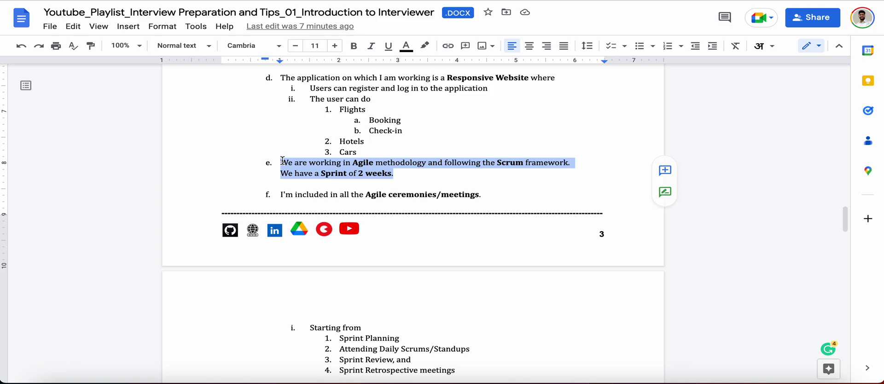
double_click(508, 162)
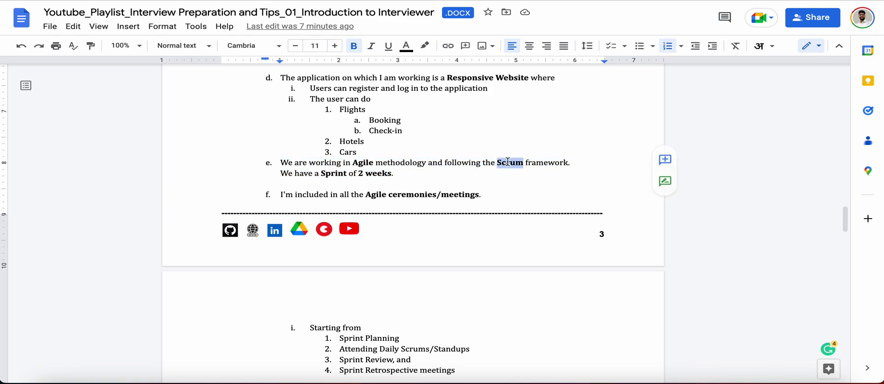
double_click(324, 174)
double_click(371, 162)
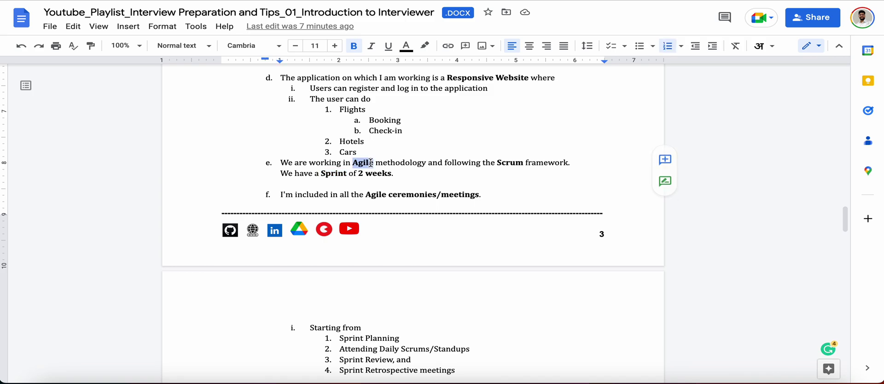
Highlight the Agile ceremonies phrase in item f and the Sprint meeting lines
scroll(373, 207, "down", 1)
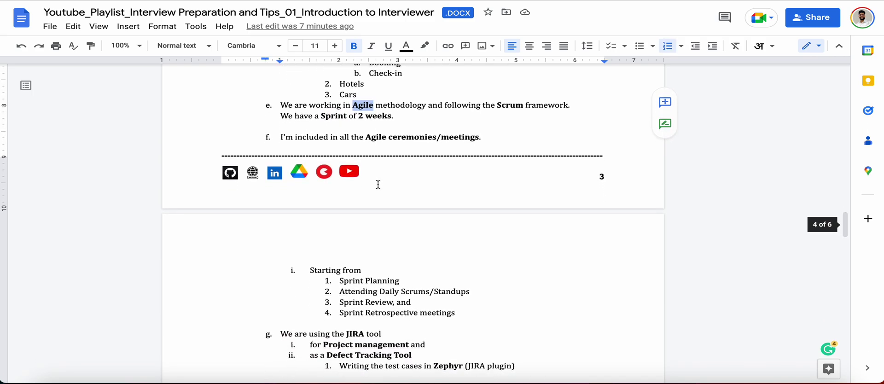
left_click_drag(295, 137, 468, 141)
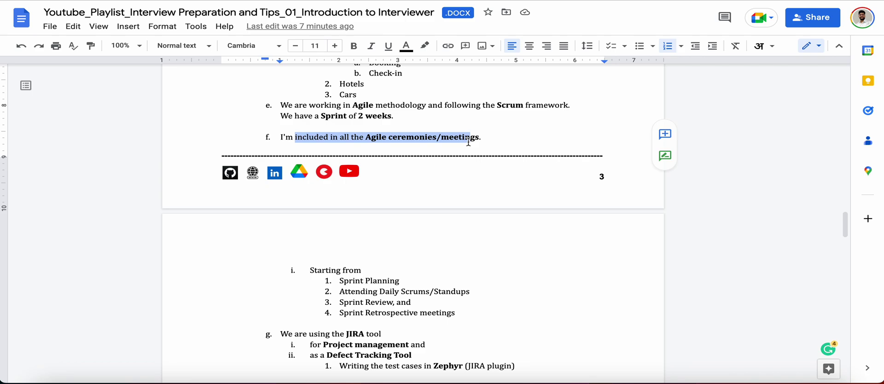
scroll(468, 141, "down", 2)
left_click_drag(340, 203, 393, 225)
left_click(430, 213)
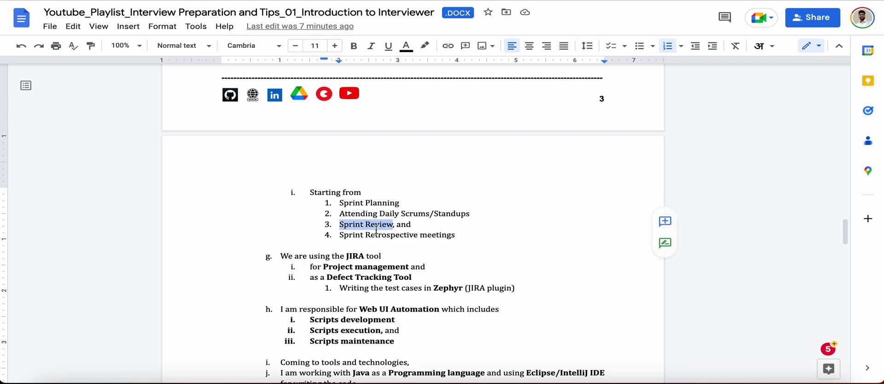
left_click_drag(344, 235, 435, 237)
Highlight the JIRA tool line, Defect Tracking Tool, and writing test cases in Zephyr in item g
scroll(436, 237, "down", 1)
left_click_drag(298, 206, 391, 206)
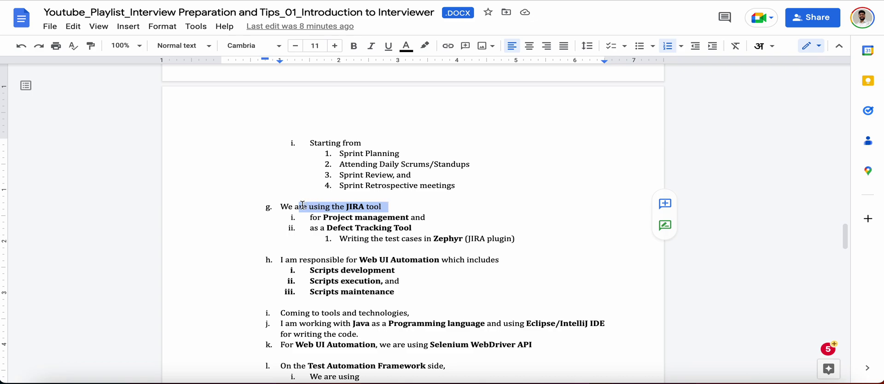
left_click_drag(341, 227, 394, 236)
left_click_drag(469, 238, 360, 236)
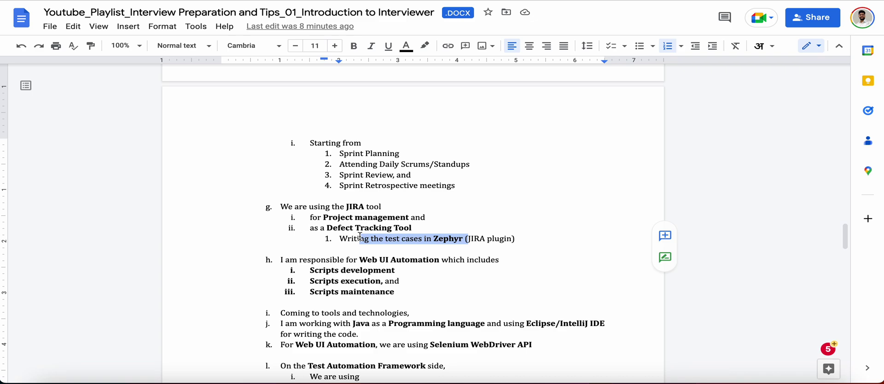
Highlight 'responsible', 'Web UI Automation', then Scripts development, execution and maintenance in item h
scroll(360, 237, "down", 2)
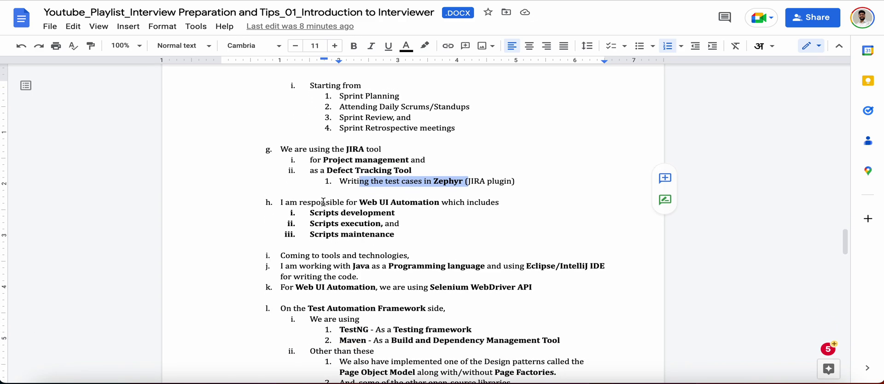
double_click(323, 202)
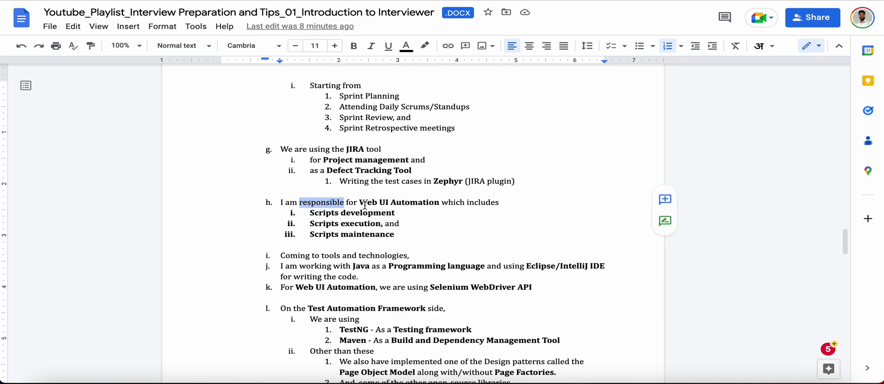
left_click_drag(360, 203, 424, 205)
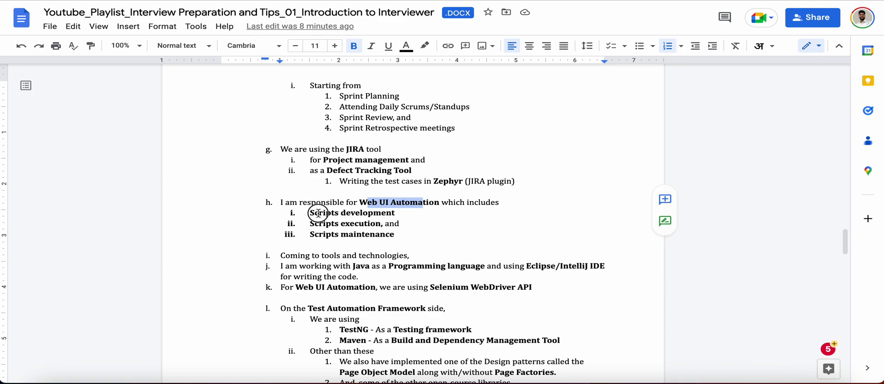
left_click_drag(319, 214, 380, 214)
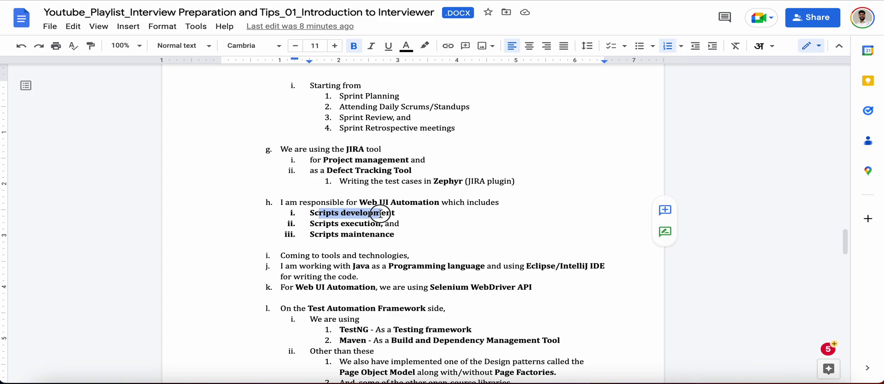
left_click_drag(318, 224, 363, 224)
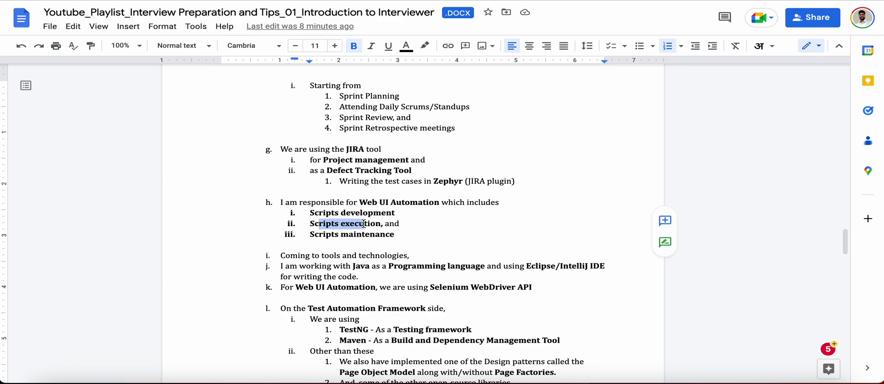
left_click_drag(319, 235, 397, 234)
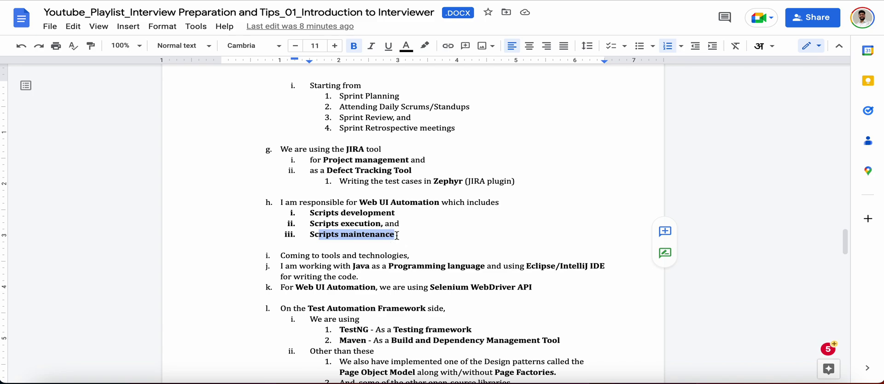
Highlight item j's IDE wording, including 'using' and 'IntelliJ', then item k's Web UI Automation line
scroll(397, 234, "down", 3)
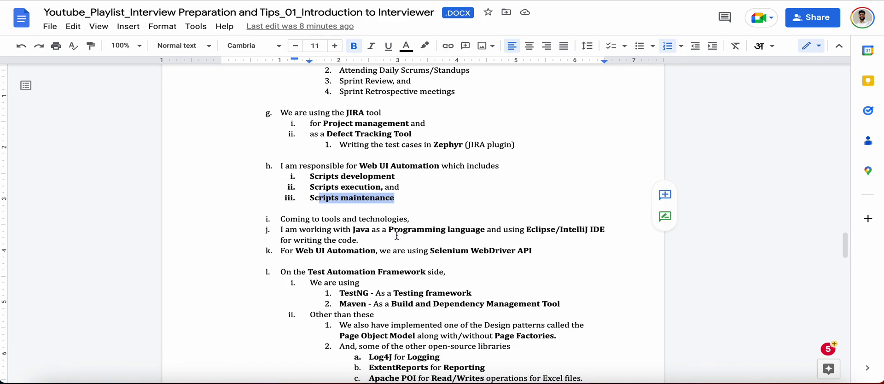
scroll(397, 235, "up", 1)
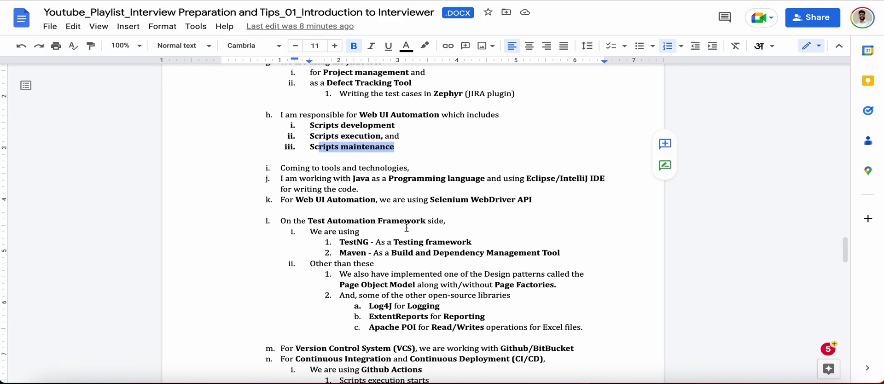
left_click(301, 177)
left_click_drag(301, 177, 483, 180)
double_click(510, 179)
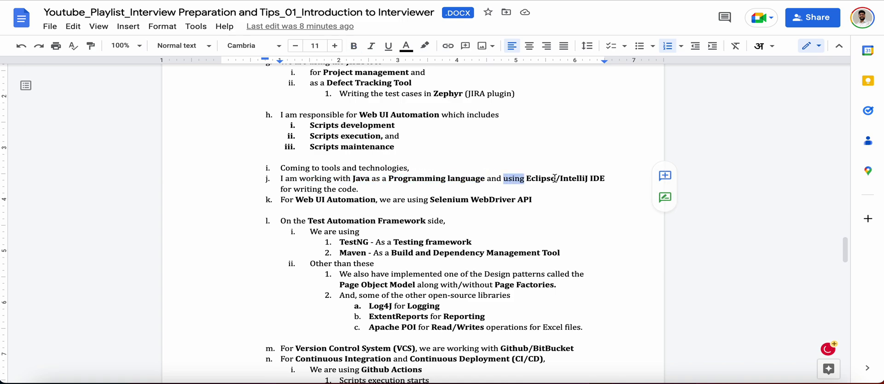
double_click(575, 179)
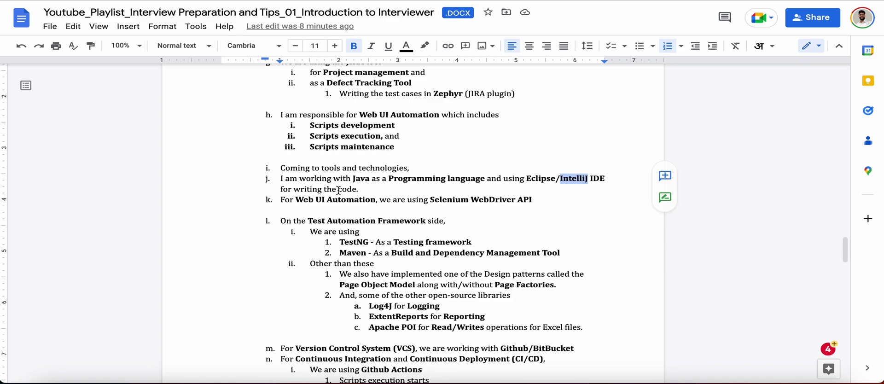
left_click_drag(293, 199, 532, 200)
Highlight the TestNG framework line, then the words Selenium, WebDriver and API in item k
scroll(528, 198, "down", 1)
left_click_drag(447, 188, 478, 212)
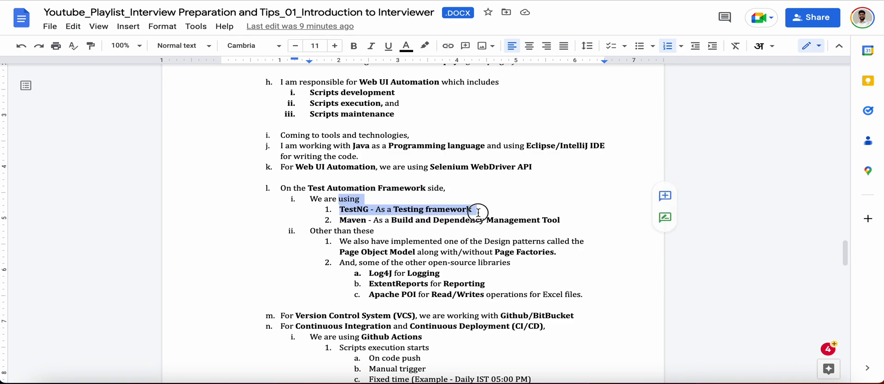
left_click(478, 212)
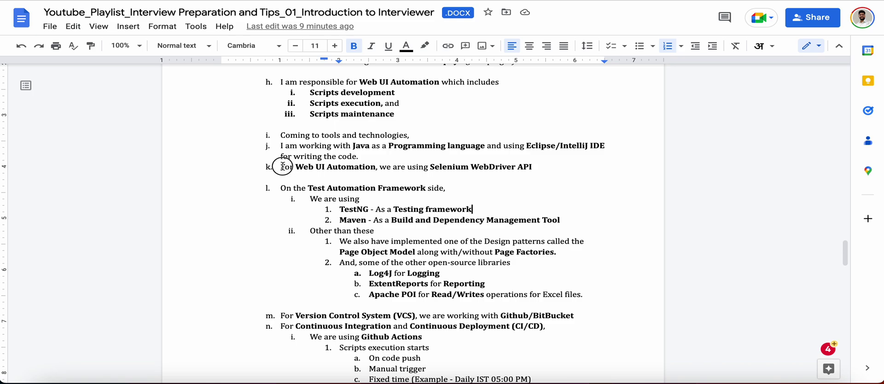
left_click_drag(282, 166, 498, 220)
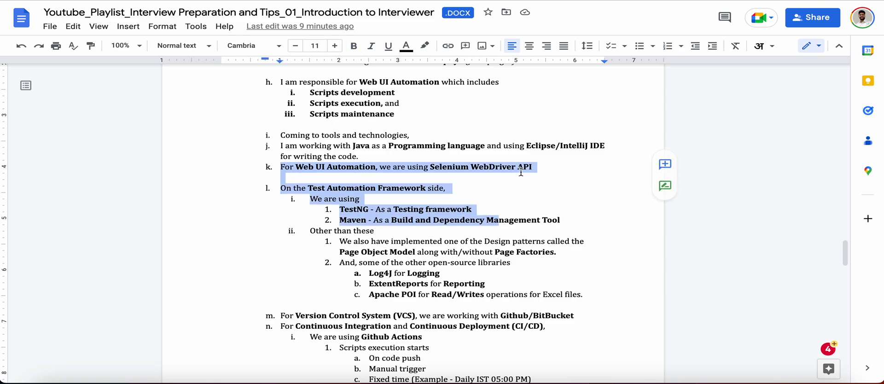
double_click(436, 167)
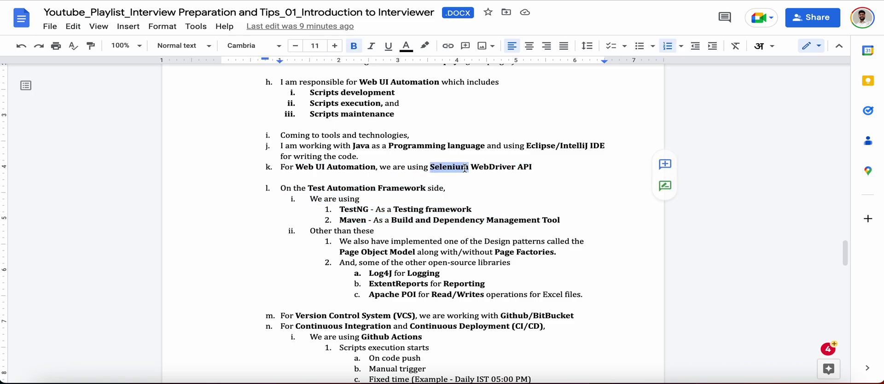
double_click(490, 168)
left_click(532, 167)
double_click(532, 167)
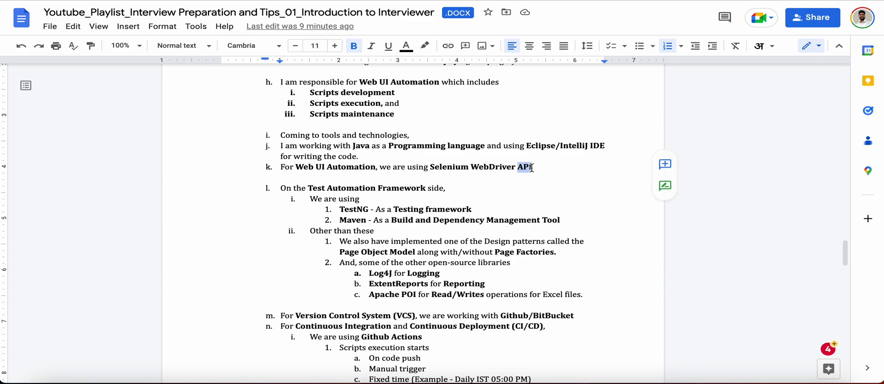
Highlight TestNG, its 'Testing framework' label, and Maven's build-tool description in item l
double_click(358, 208)
left_click_drag(394, 210, 472, 210)
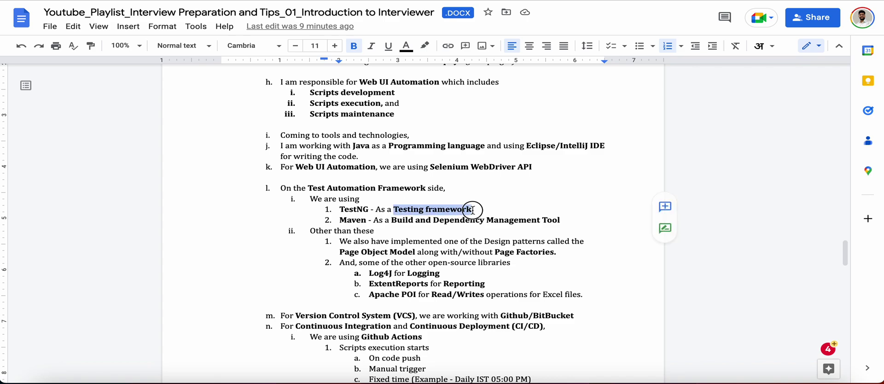
double_click(348, 210)
left_click_drag(391, 210, 494, 210)
left_click_drag(378, 220, 556, 220)
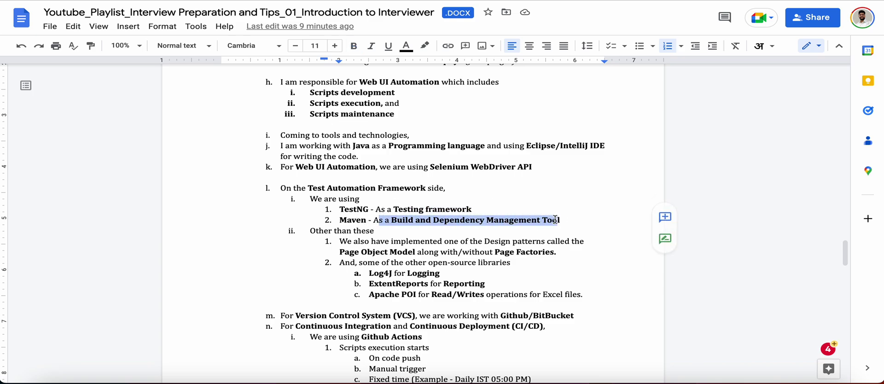
left_click(559, 220)
Select 'Build and Dependency Management Tool' on the Maven line by dragging right to left
left_click_drag(542, 220, 393, 218)
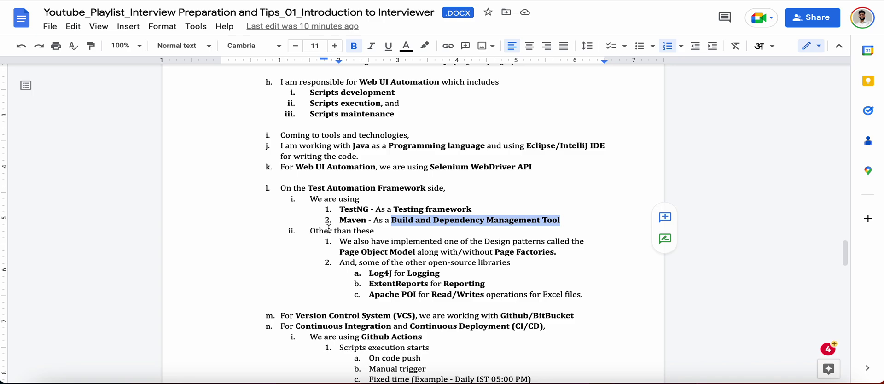
Highlight 'Other than these', 'Model', 'Page Factories', 'Log4J' and the open-source libraries phrase in turn
left_click_drag(320, 231, 542, 248)
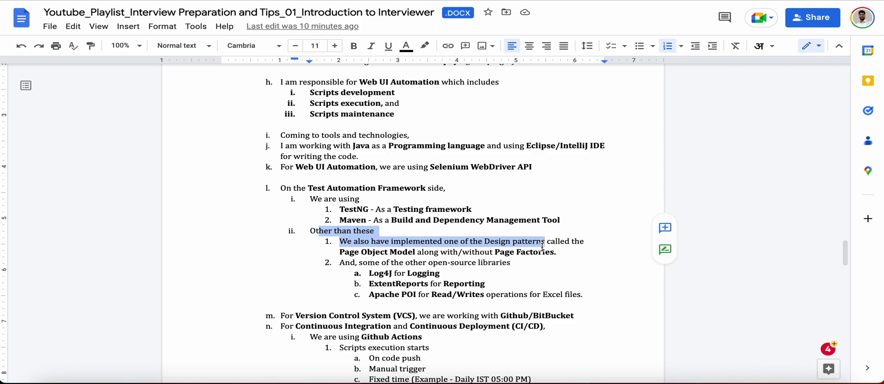
double_click(402, 252)
left_click_drag(496, 251, 552, 252)
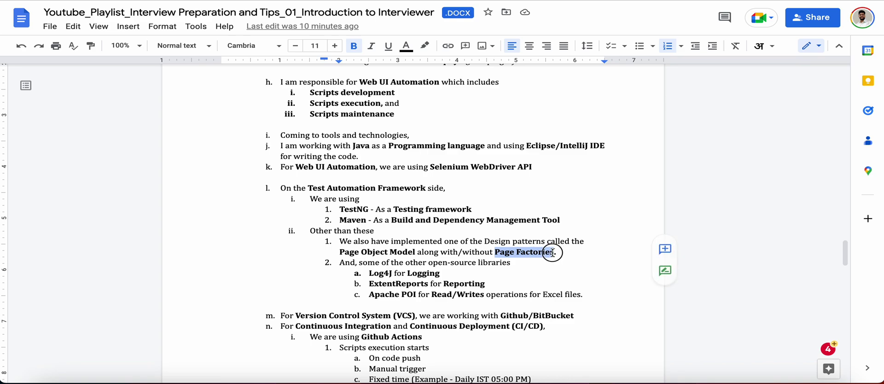
double_click(378, 274)
left_click_drag(413, 262, 509, 263)
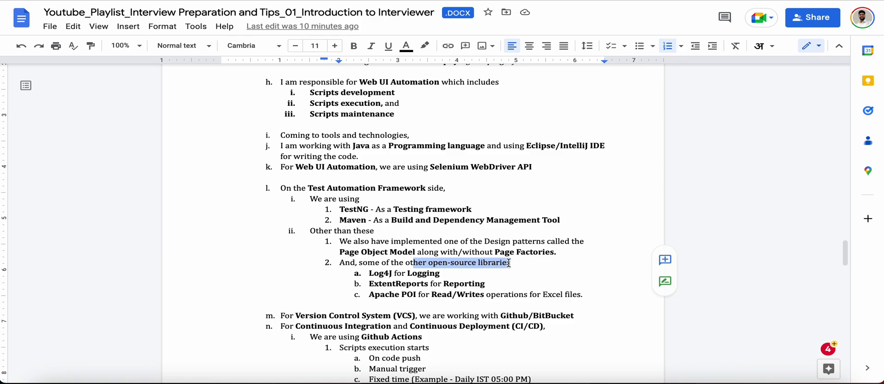
Deselect the libraries line and scroll back up to the template's opening greeting
scroll(591, 322, "down", 2)
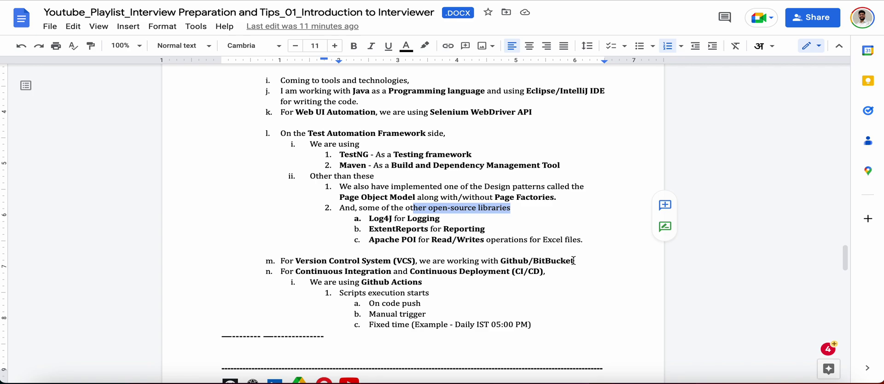
left_click(628, 285)
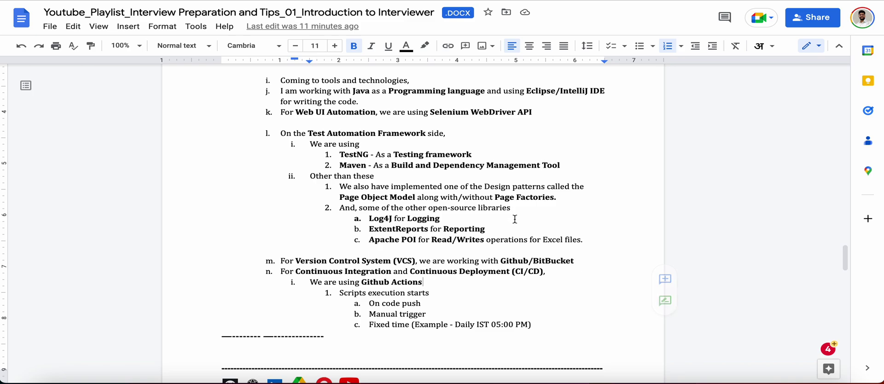
scroll(515, 220, "up", 5)
scroll(514, 220, "up", 6)
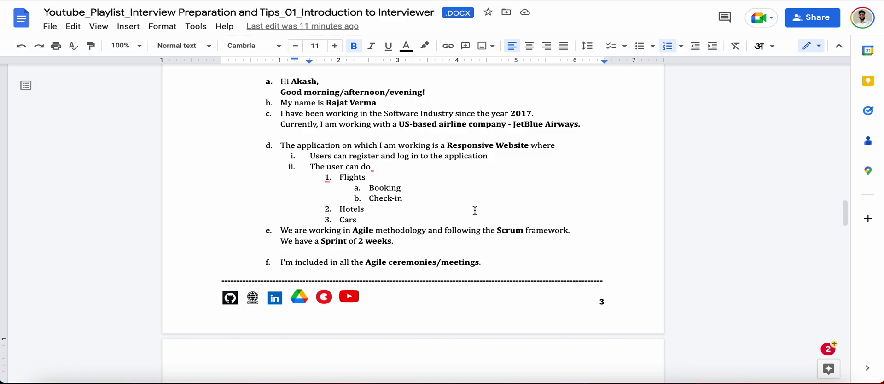
Delete the trailing space after 'The user can do', then scroll down to the CI/CD section
left_click(404, 169)
key("BackSpace")
key("BackSpace")
key("BackSpace")
key("BackSpace")
key("BackSpace")
key("BackSpace")
key("BackSpace")
key("BackSpace")
key("BackSpace")
key("BackSpace")
key("BackSpace")
key("BackSpace")
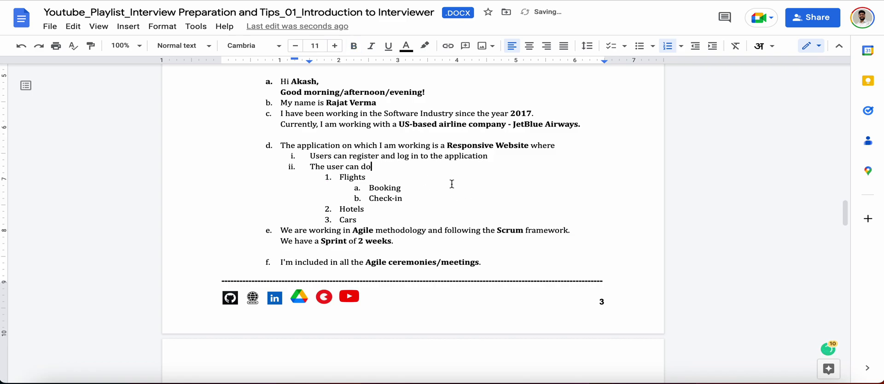
left_click(439, 189)
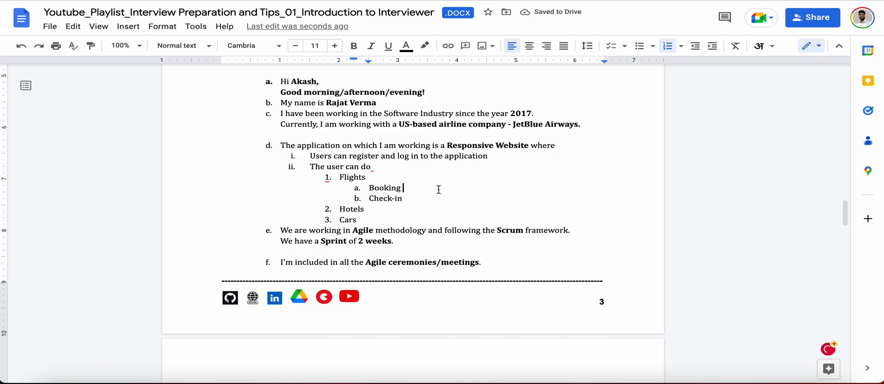
scroll(439, 189, "down", 7)
scroll(439, 189, "down", 6)
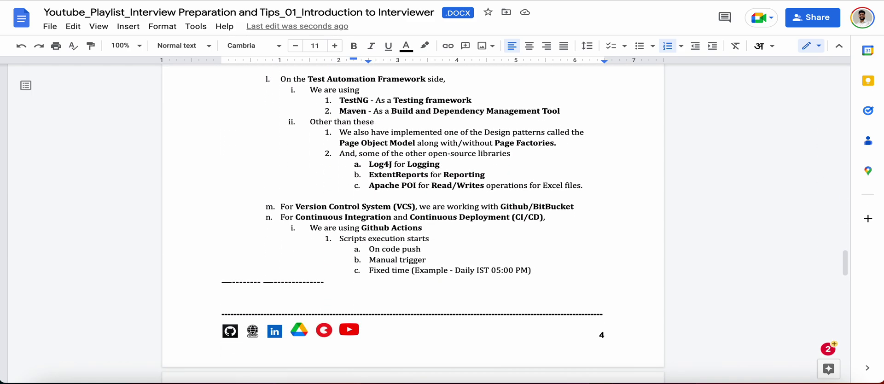